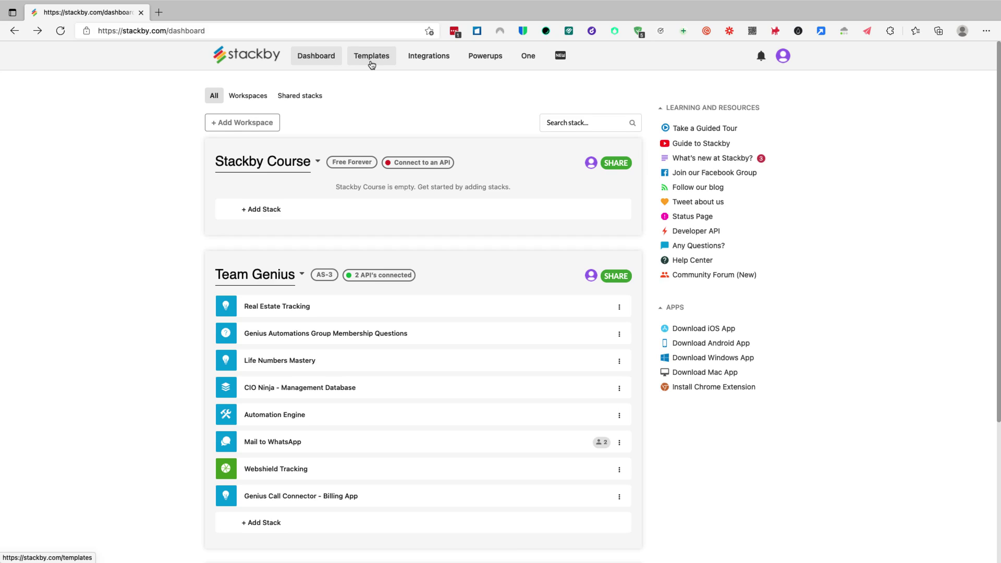
- Open the template gallery and look through its category list, featured categories and the first templates
{"action": "left_click", "coordinate": [371, 64]}
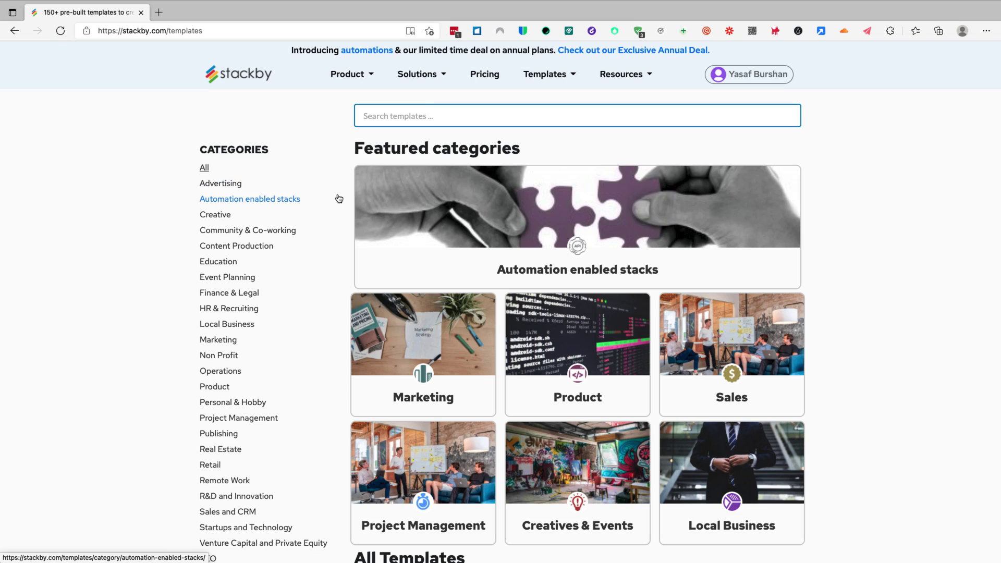
{"action": "scroll", "coordinate": [339, 198], "scroll_direction": "down", "scroll_amount": 1}
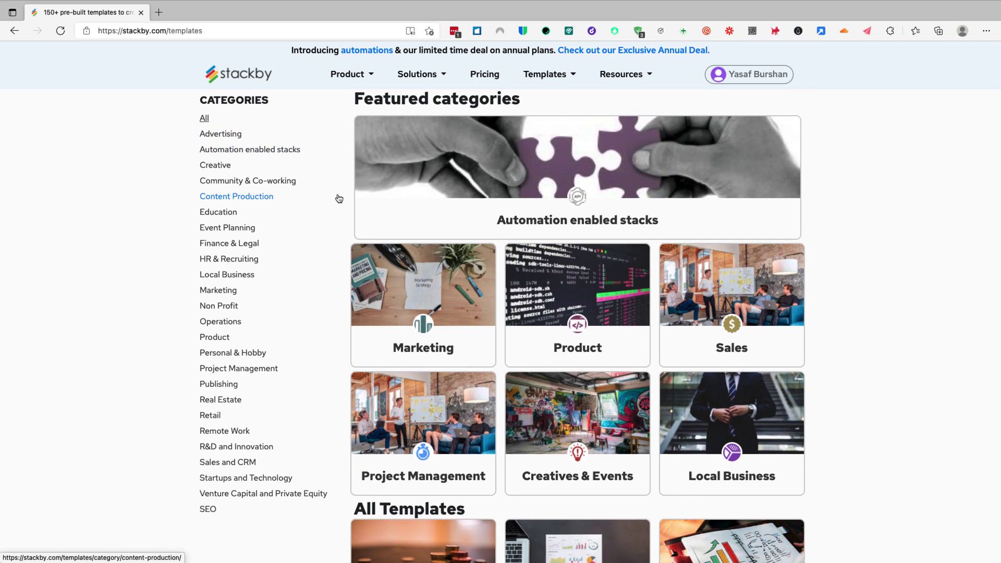
{"action": "scroll", "coordinate": [339, 199], "scroll_direction": "down", "scroll_amount": 4}
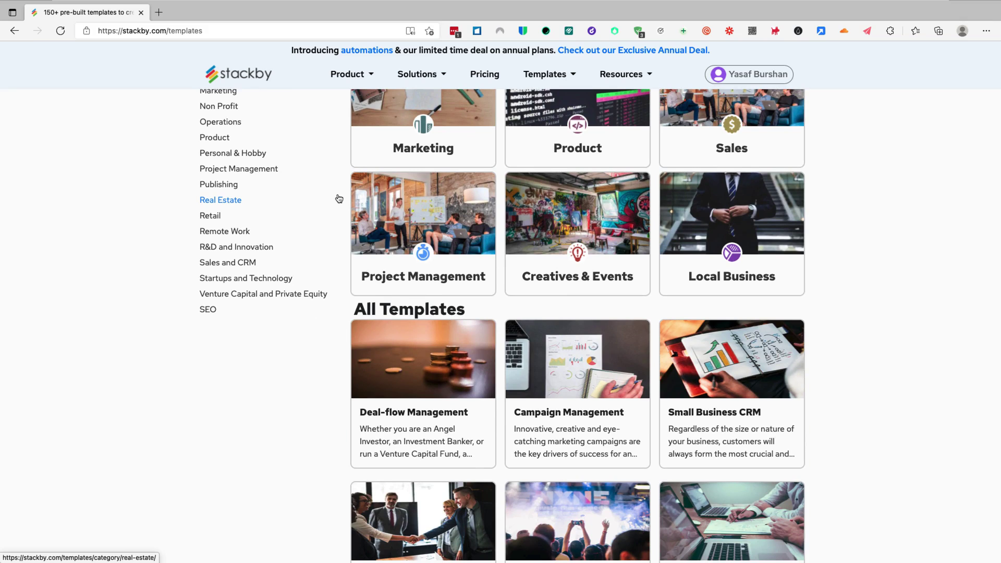
{"action": "scroll", "coordinate": [339, 198], "scroll_direction": "down", "scroll_amount": 3}
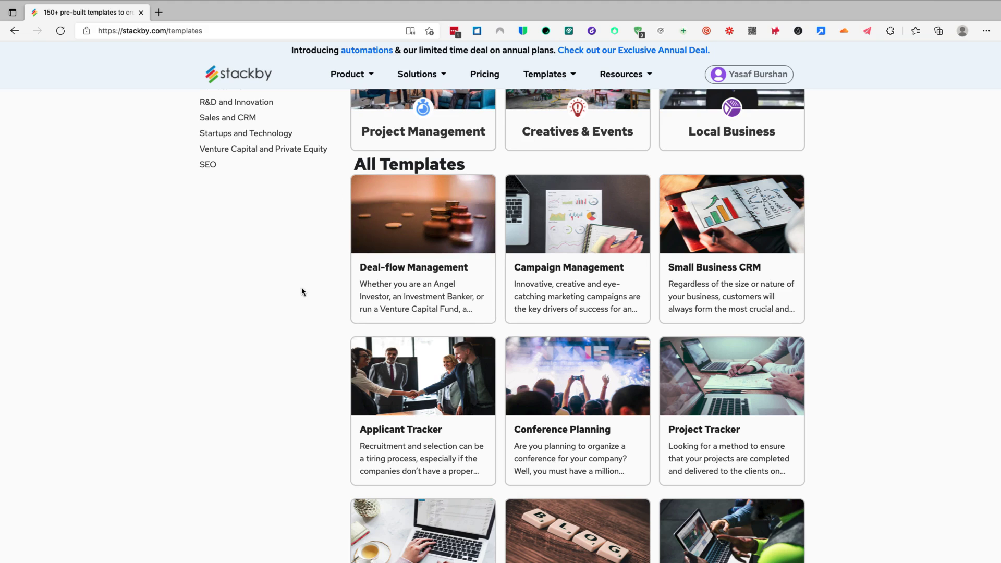
{"action": "scroll", "coordinate": [303, 291], "scroll_direction": "up", "scroll_amount": 1}
{"action": "scroll", "coordinate": [303, 290], "scroll_direction": "up", "scroll_amount": 2}
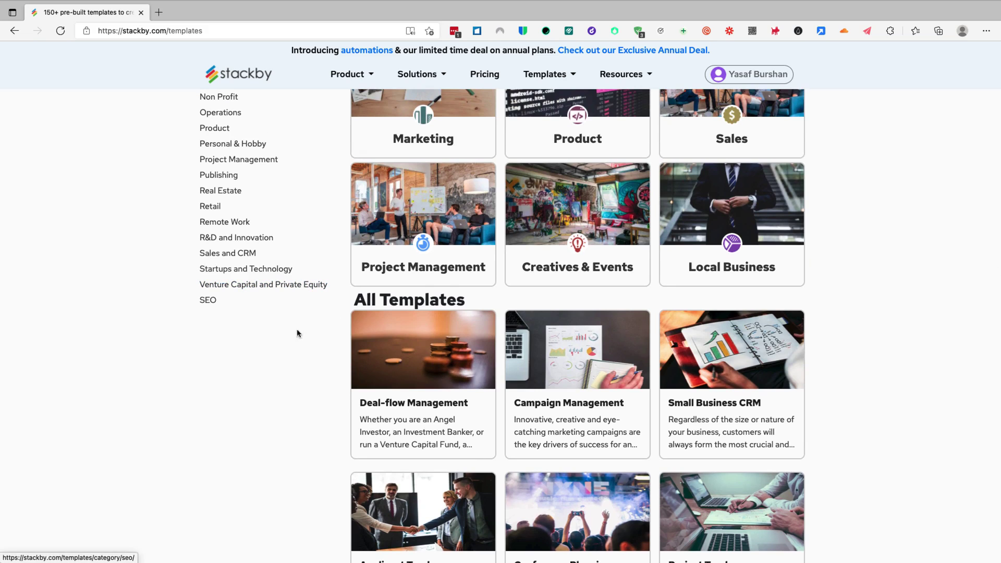
{"action": "scroll", "coordinate": [302, 346], "scroll_direction": "up", "scroll_amount": 3}
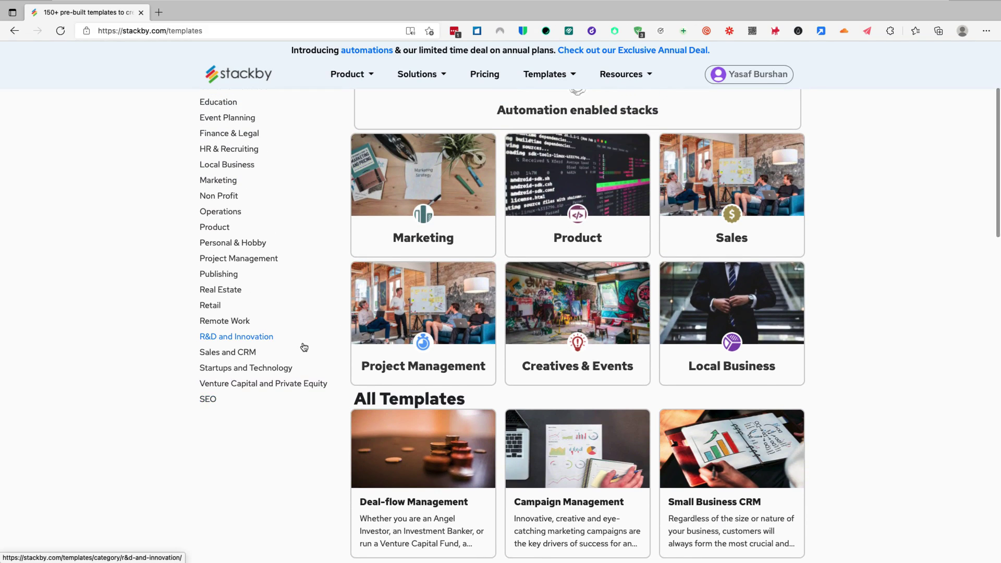
{"action": "scroll", "coordinate": [304, 347], "scroll_direction": "up", "scroll_amount": 1}
{"action": "scroll", "coordinate": [331, 313], "scroll_direction": "up", "scroll_amount": 2}
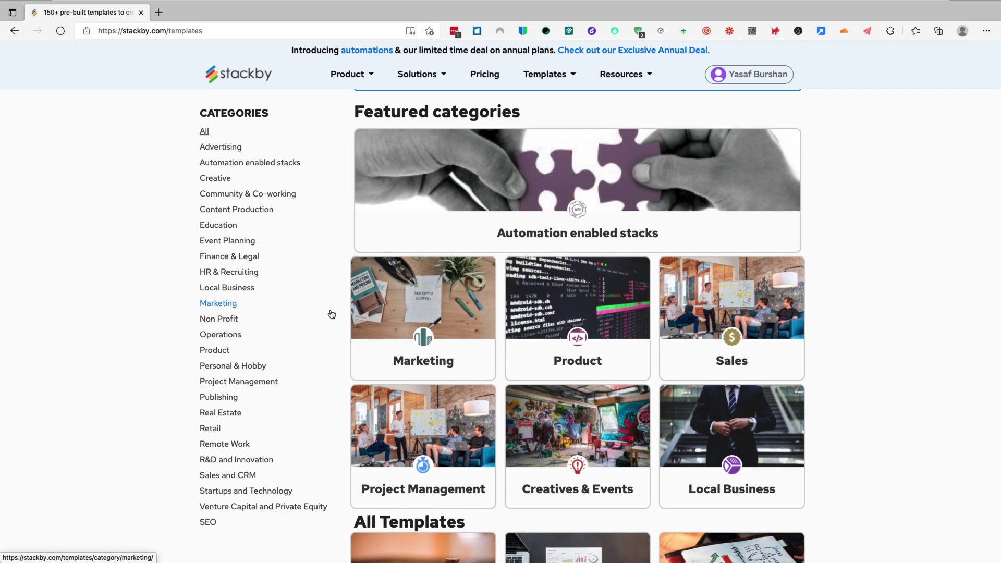
{"action": "scroll", "coordinate": [332, 314], "scroll_direction": "down", "scroll_amount": 2}
{"action": "scroll", "coordinate": [331, 315], "scroll_direction": "down", "scroll_amount": 1}
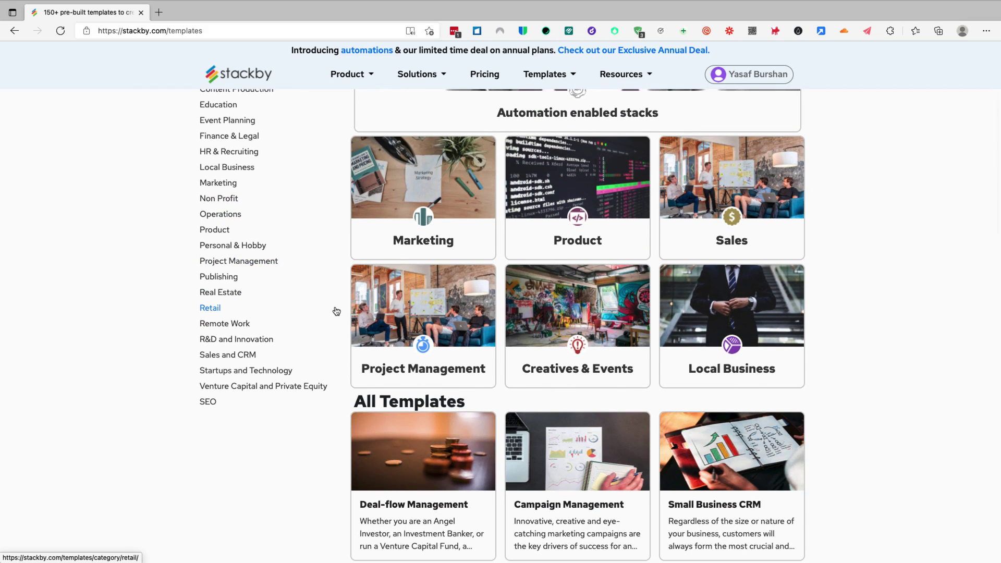
{"action": "scroll", "coordinate": [336, 312], "scroll_direction": "down", "scroll_amount": 1}
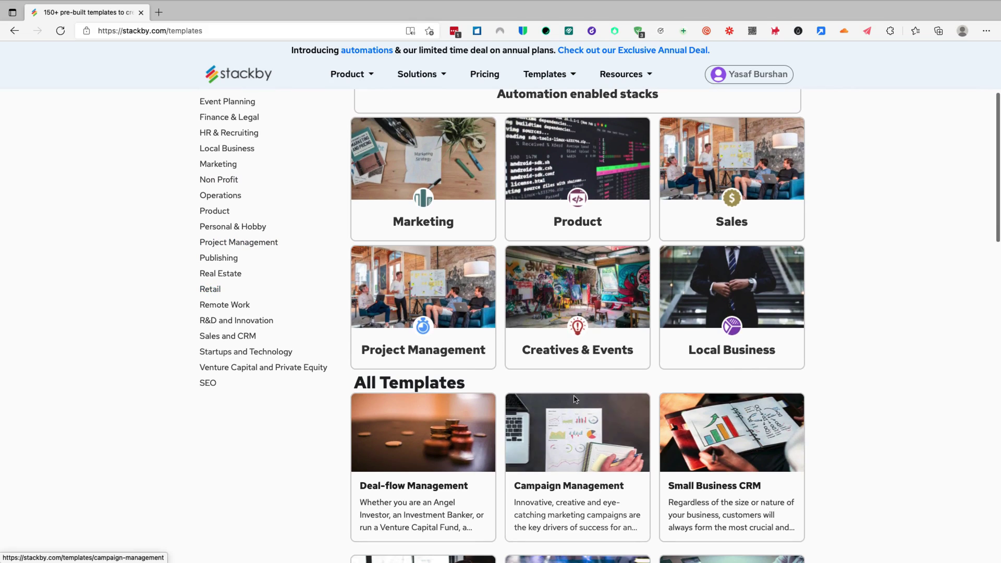
- Open the Small Business CRM template page, return to the gallery and look over its search and categories again
{"action": "left_click", "coordinate": [704, 447]}
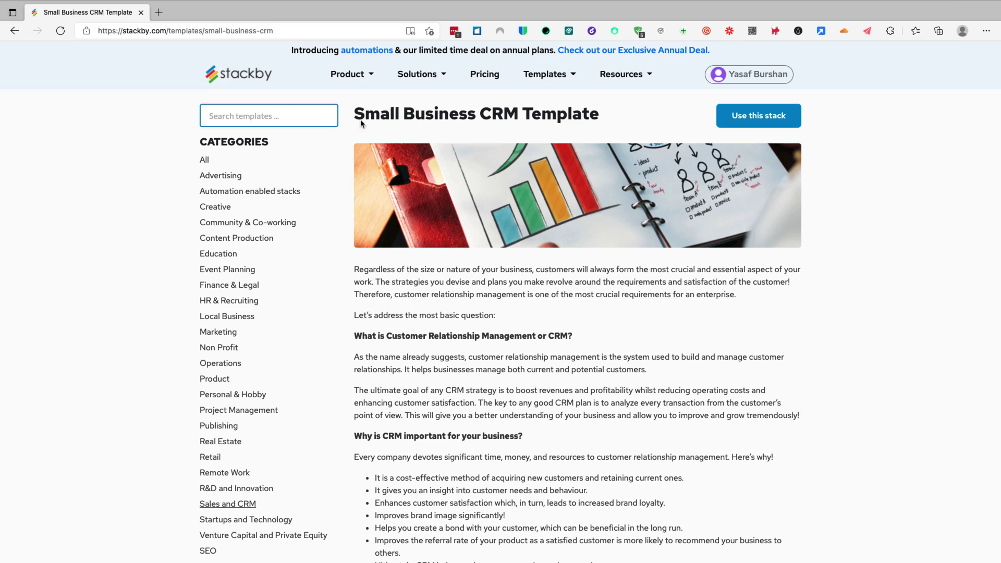
{"action": "left_click", "coordinate": [14, 30]}
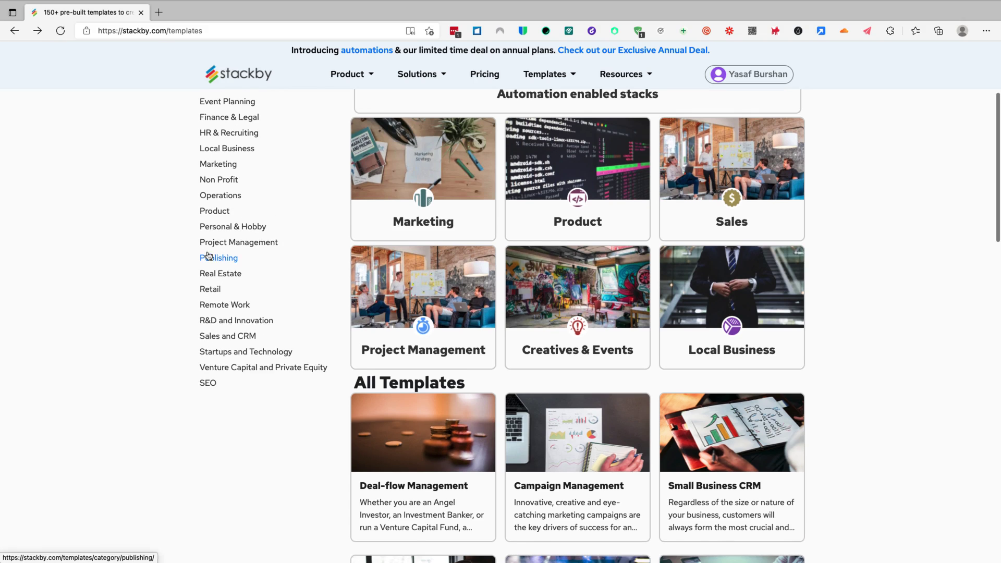
{"action": "scroll", "coordinate": [238, 226], "scroll_direction": "up", "scroll_amount": 5}
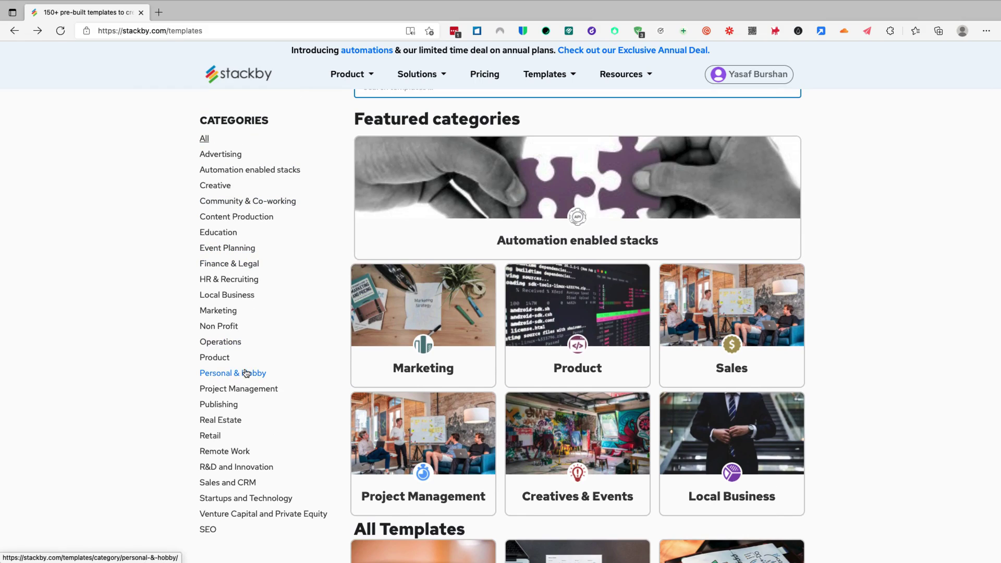
{"action": "scroll", "coordinate": [253, 373], "scroll_direction": "up", "scroll_amount": 1}
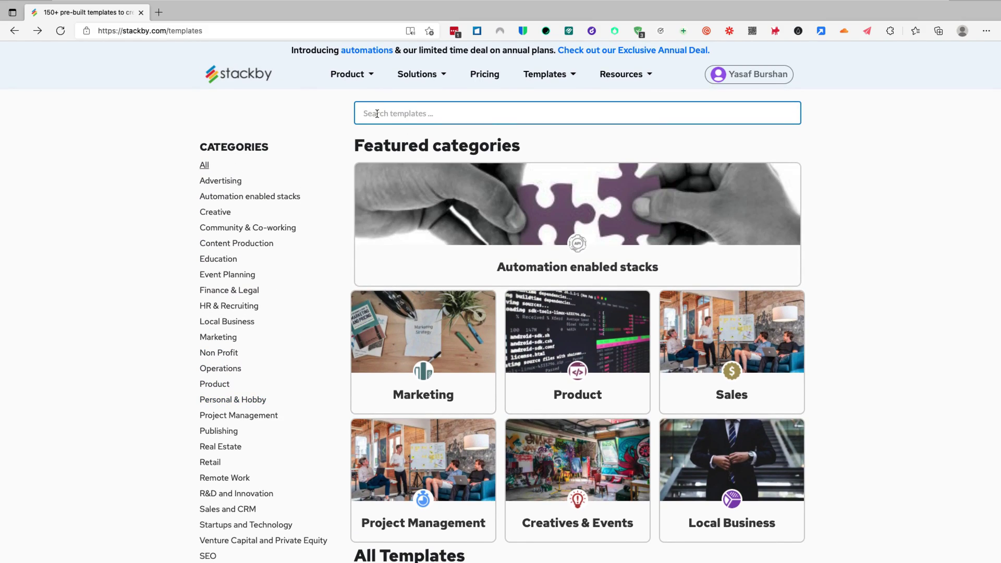
{"action": "scroll", "coordinate": [547, 265], "scroll_direction": "down", "scroll_amount": 5}
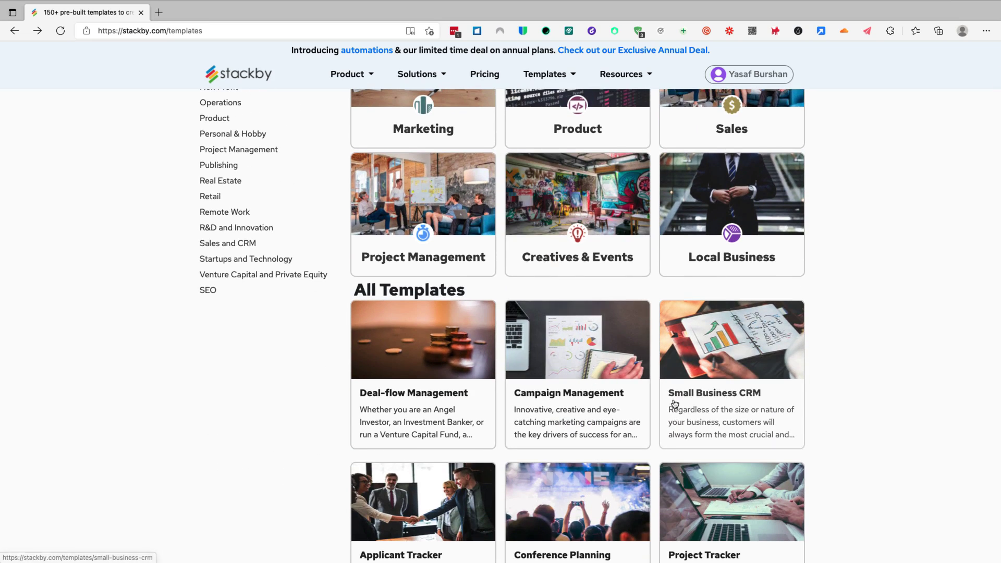
- Open the Small Business CRM template and review its description down to the embedded stack preview
{"action": "left_click", "coordinate": [732, 355]}
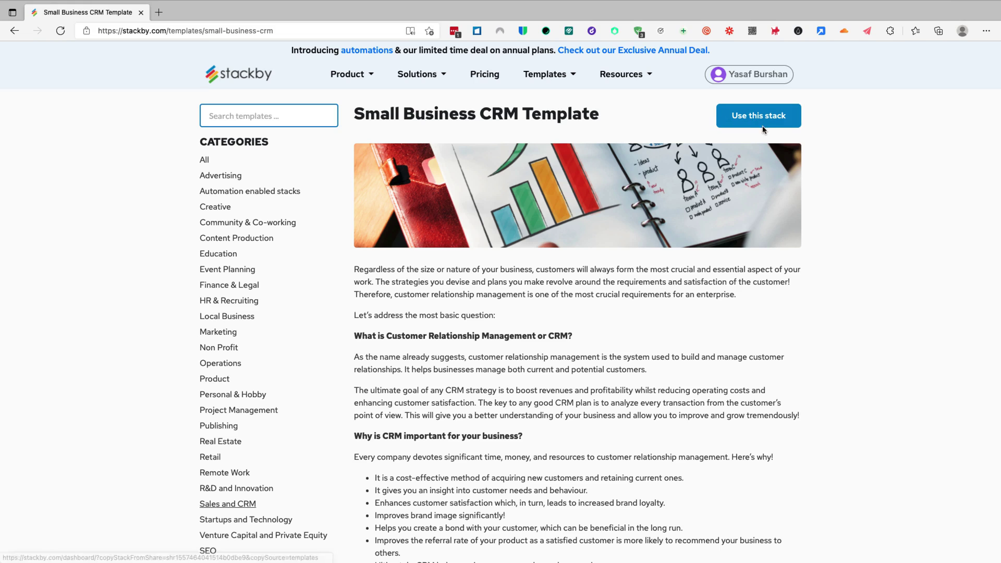
{"action": "scroll", "coordinate": [586, 302], "scroll_direction": "down", "scroll_amount": 3}
{"action": "scroll", "coordinate": [605, 288], "scroll_direction": "up", "scroll_amount": 2}
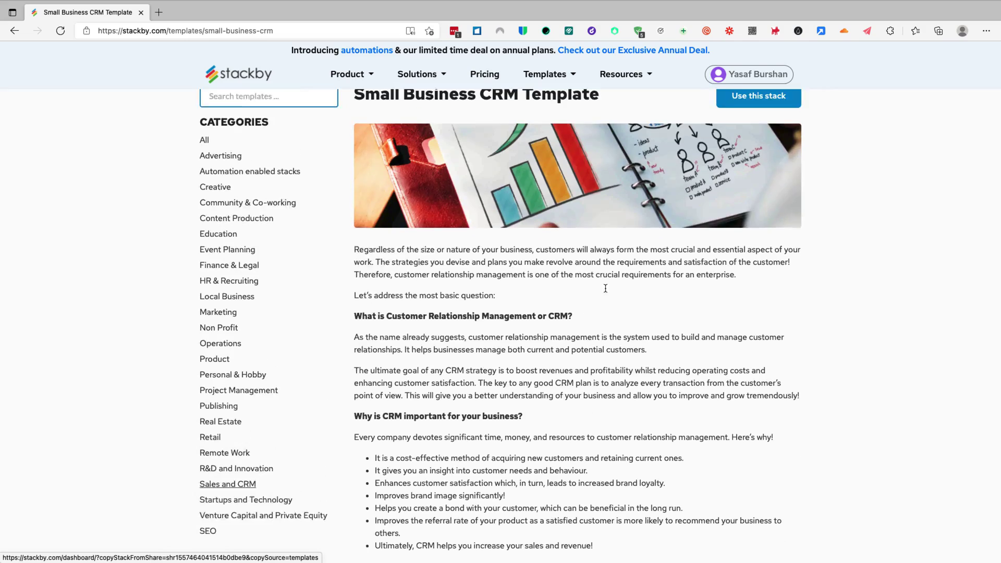
{"action": "scroll", "coordinate": [605, 289], "scroll_direction": "down", "scroll_amount": 10}
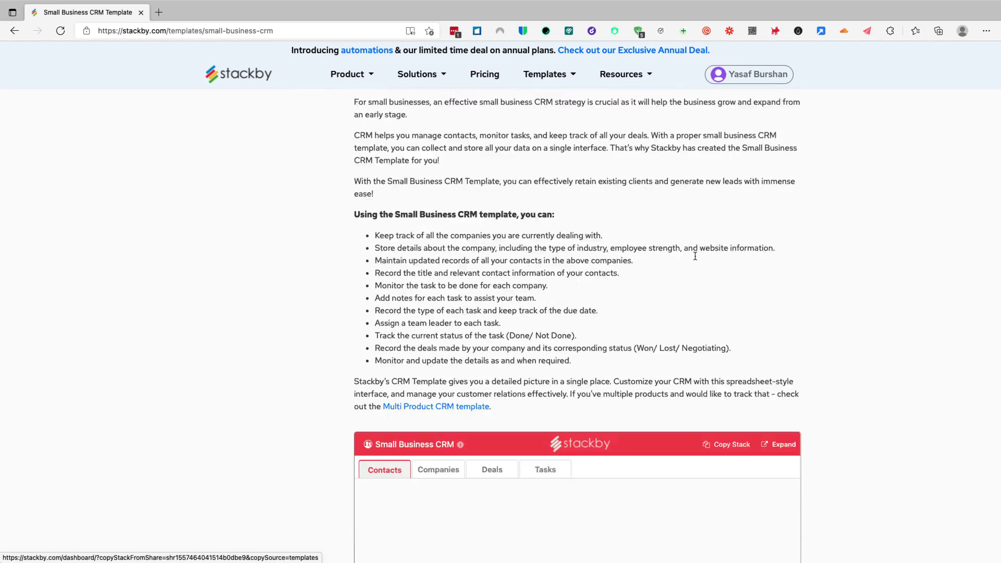
{"action": "scroll", "coordinate": [695, 256], "scroll_direction": "down", "scroll_amount": 4}
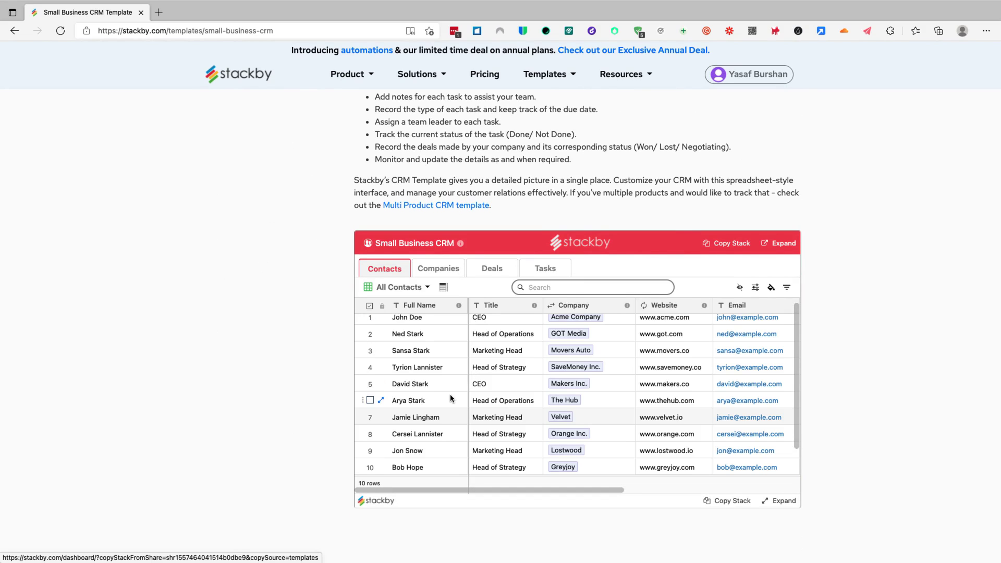
- Examine the rows and all columns of the Contacts table in the template's embedded preview
{"action": "scroll", "coordinate": [452, 388], "scroll_direction": "up", "scroll_amount": 1}
{"action": "scroll", "coordinate": [297, 308], "scroll_direction": "down", "scroll_amount": 1}
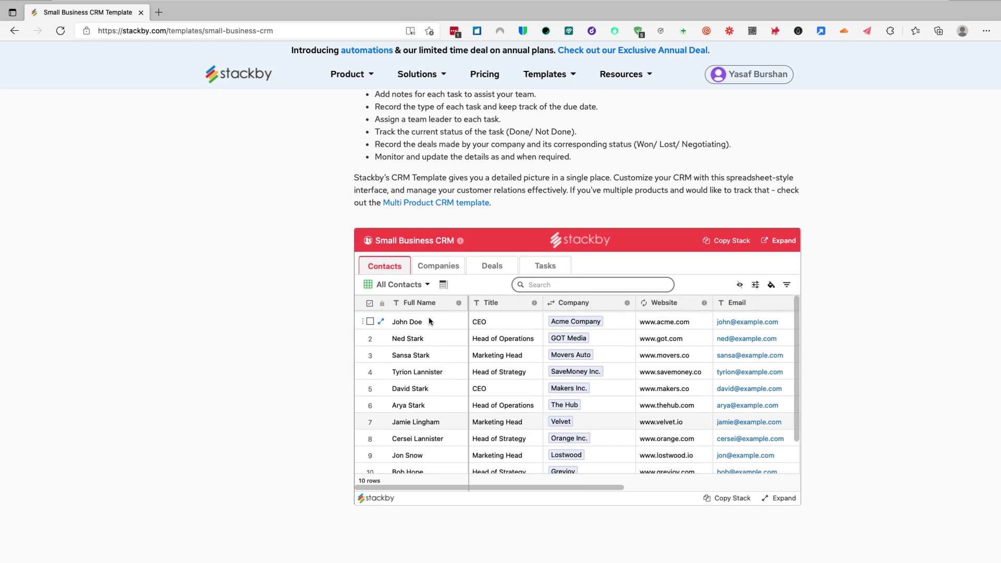
{"action": "scroll", "coordinate": [437, 375], "scroll_direction": "down", "scroll_amount": 1}
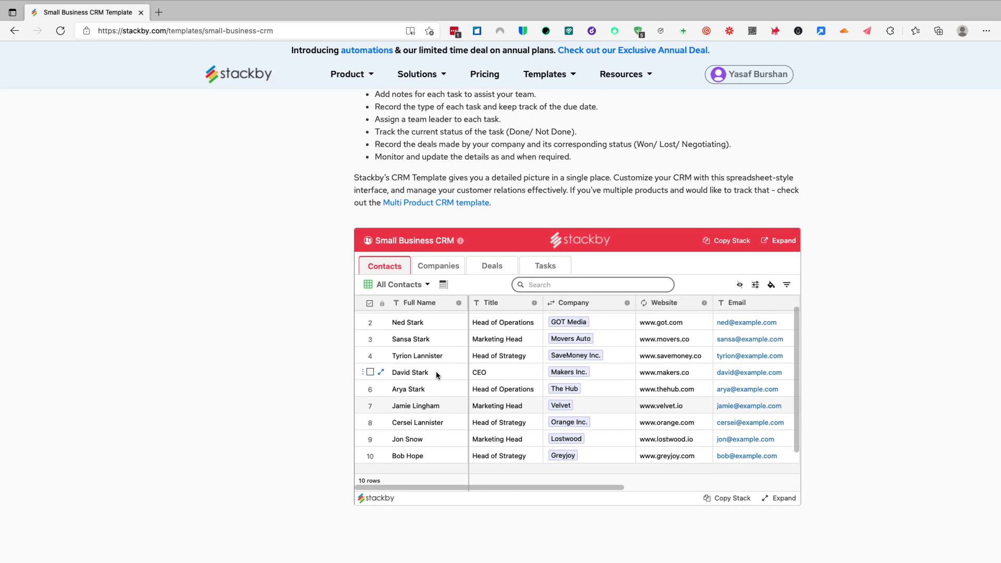
{"action": "scroll", "coordinate": [437, 375], "scroll_direction": "down", "scroll_amount": 2}
{"action": "left_click_drag", "start_coordinate": [456, 489], "coordinate": [650, 487]}
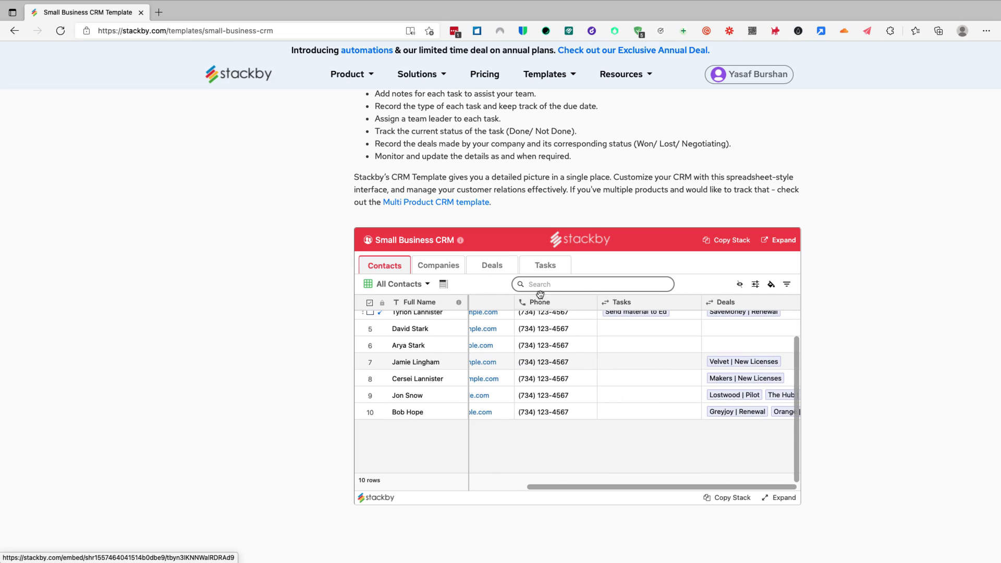
{"action": "scroll", "coordinate": [536, 342], "scroll_direction": "up", "scroll_amount": 3}
{"action": "scroll", "coordinate": [535, 345], "scroll_direction": "up", "scroll_amount": 1}
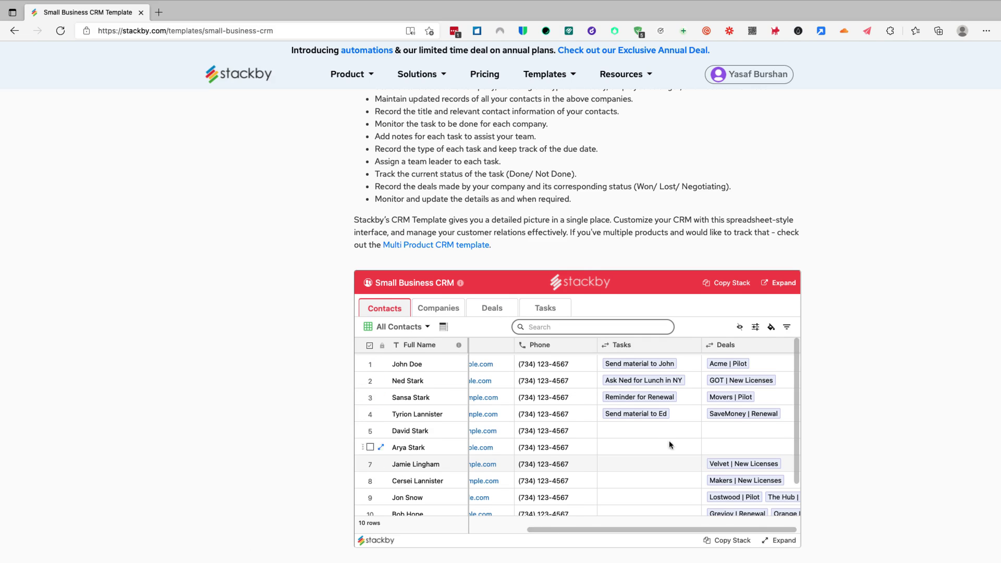
{"action": "scroll", "coordinate": [682, 521], "scroll_direction": "up", "scroll_amount": 1}
{"action": "scroll", "coordinate": [668, 514], "scroll_direction": "down", "scroll_amount": 3}
{"action": "scroll", "coordinate": [583, 503], "scroll_direction": "down", "scroll_amount": 1}
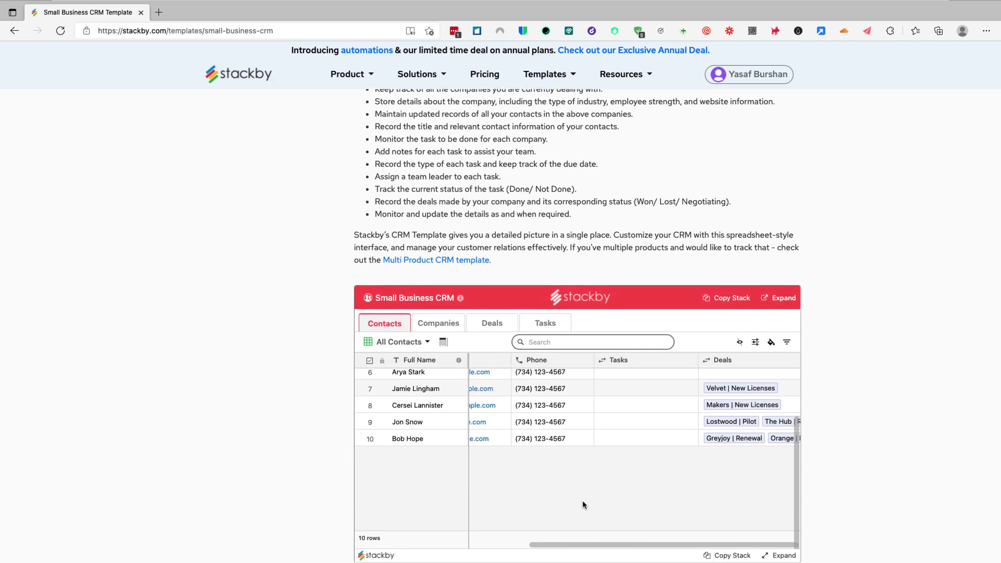
{"action": "left_click_drag", "start_coordinate": [611, 543], "coordinate": [423, 545]}
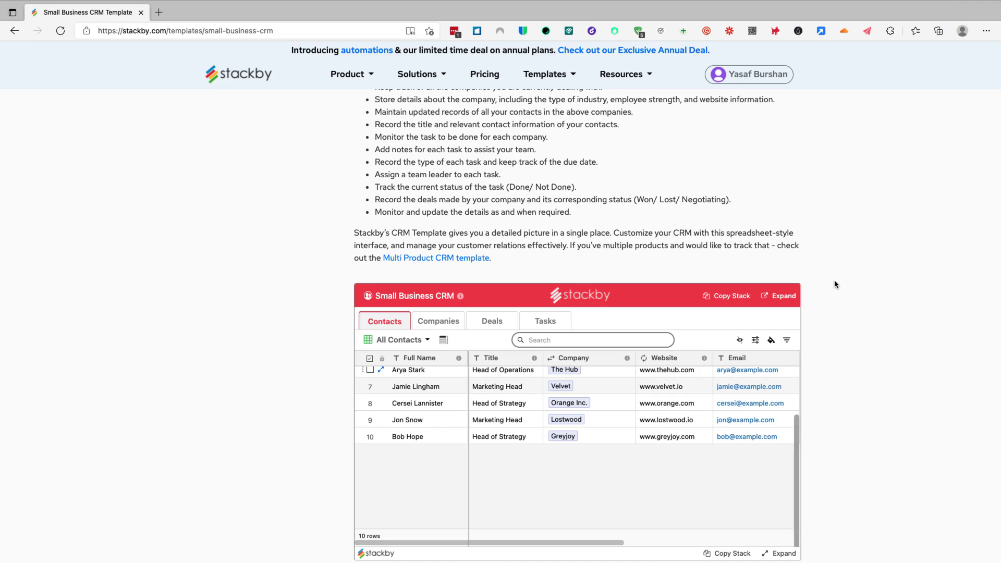
- Use the Small Business CRM template to add a new stack to the Stackby Course workspace
{"action": "scroll", "coordinate": [834, 283], "scroll_direction": "up", "scroll_amount": 10}
{"action": "scroll", "coordinate": [832, 292], "scroll_direction": "up", "scroll_amount": 2}
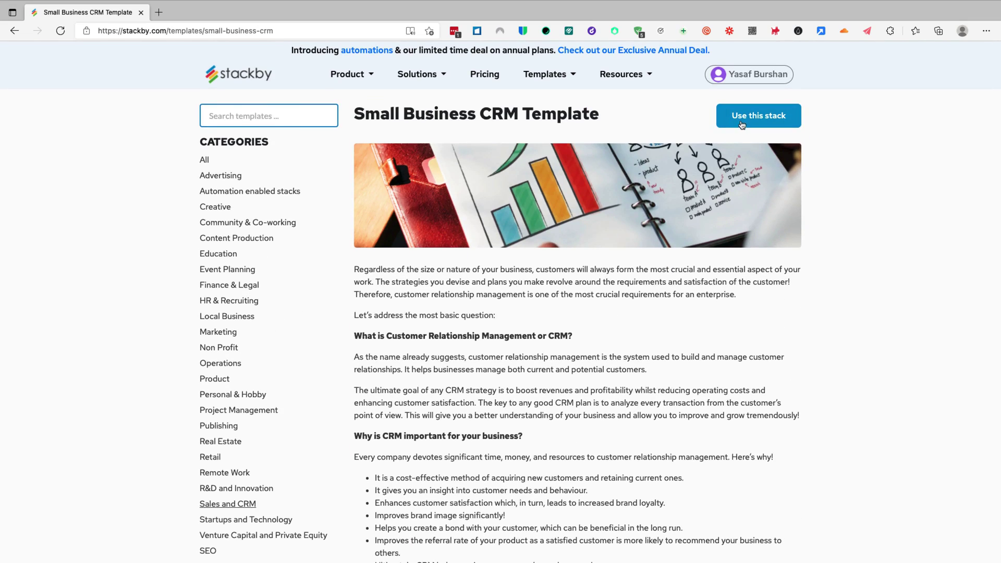
{"action": "left_click", "coordinate": [743, 120]}
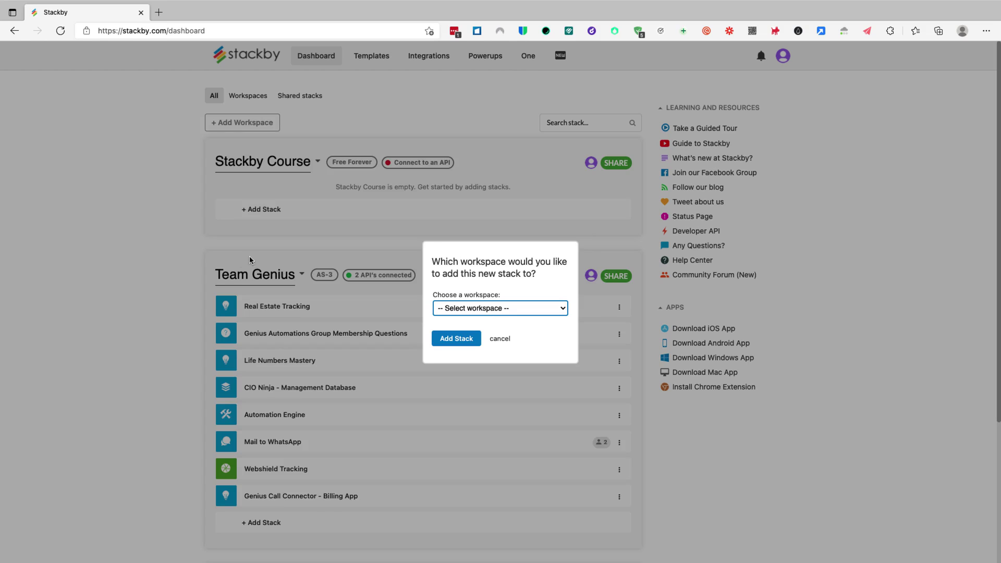
{"action": "left_click", "coordinate": [564, 311]}
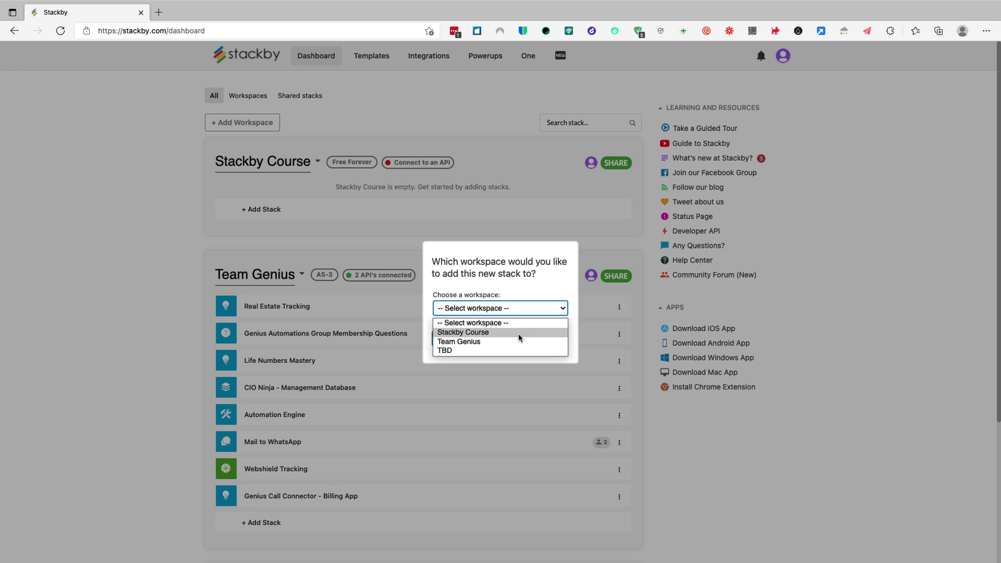
{"action": "left_click", "coordinate": [478, 335]}
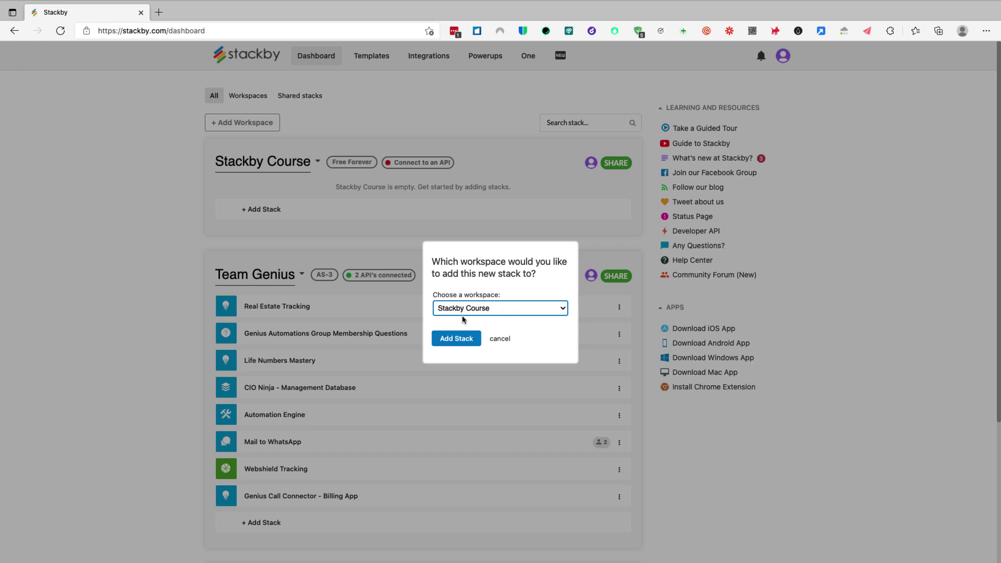
{"action": "left_click", "coordinate": [462, 342]}
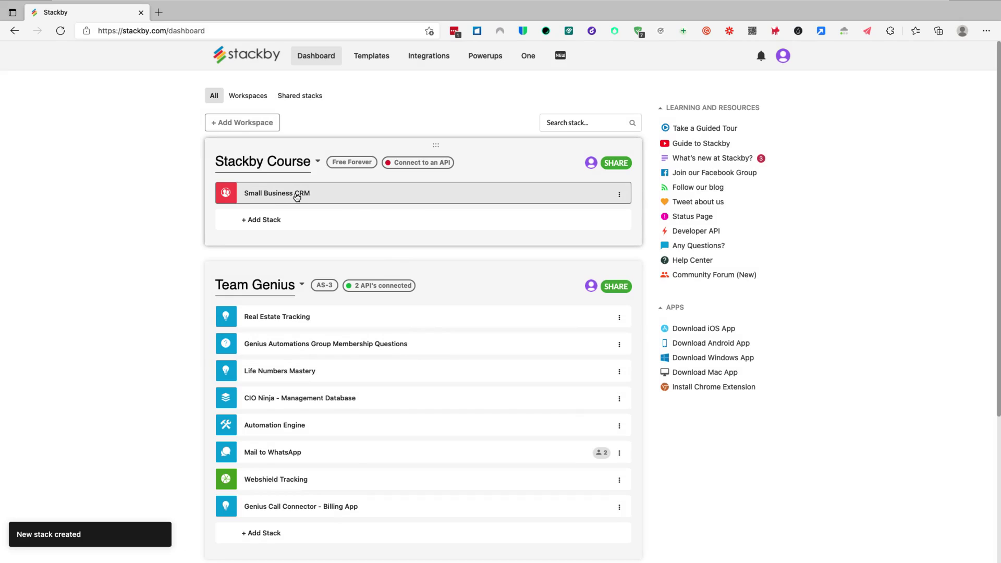
- Move the Small Business CRM stack into the Team Genius workspace and back to the Stackby Course workspace
{"action": "left_click_drag", "start_coordinate": [281, 196], "coordinate": [291, 344]}
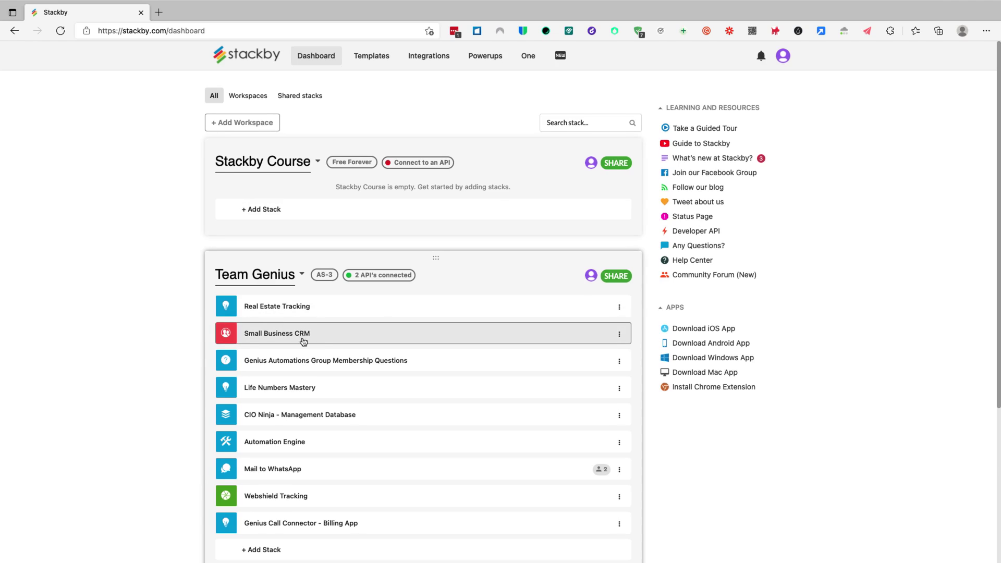
{"action": "left_click_drag", "start_coordinate": [311, 332], "coordinate": [307, 199]}
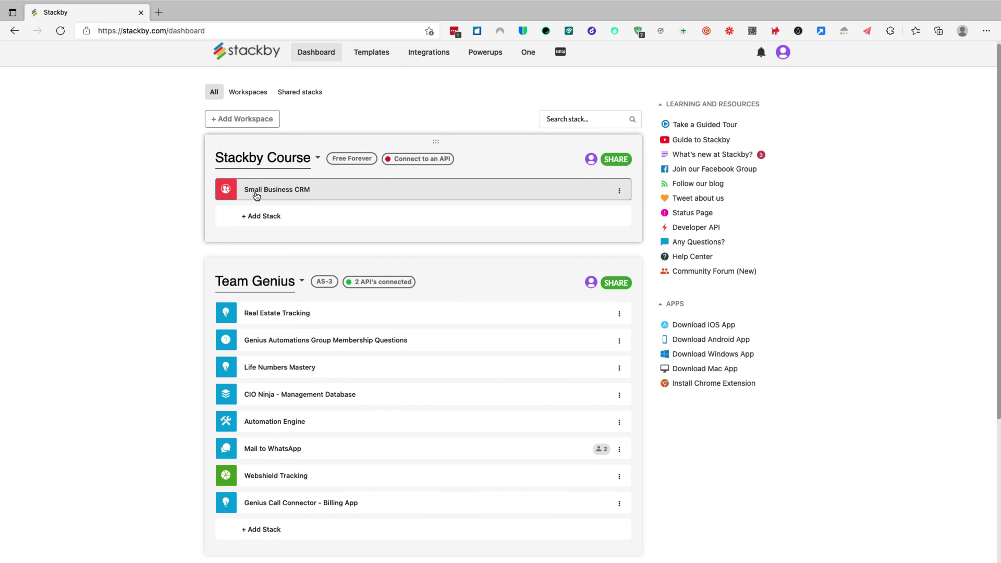
- Open the Small Business CRM stack from the Stackby Course workspace
{"action": "left_click", "coordinate": [257, 193]}
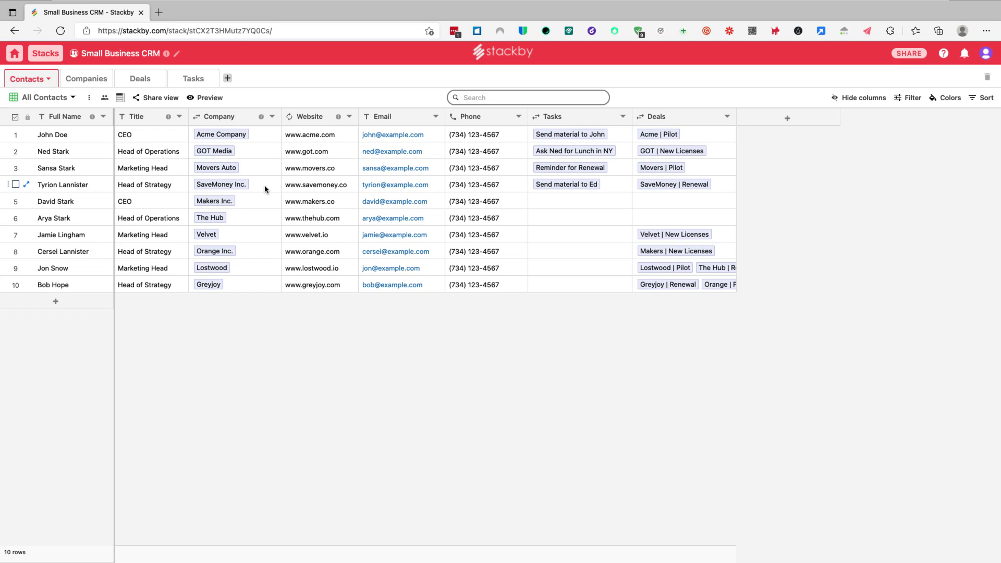
- Try editing the full name in row 6 of the Contacts table, and remove the added characters
{"action": "double_click", "coordinate": [90, 221]}
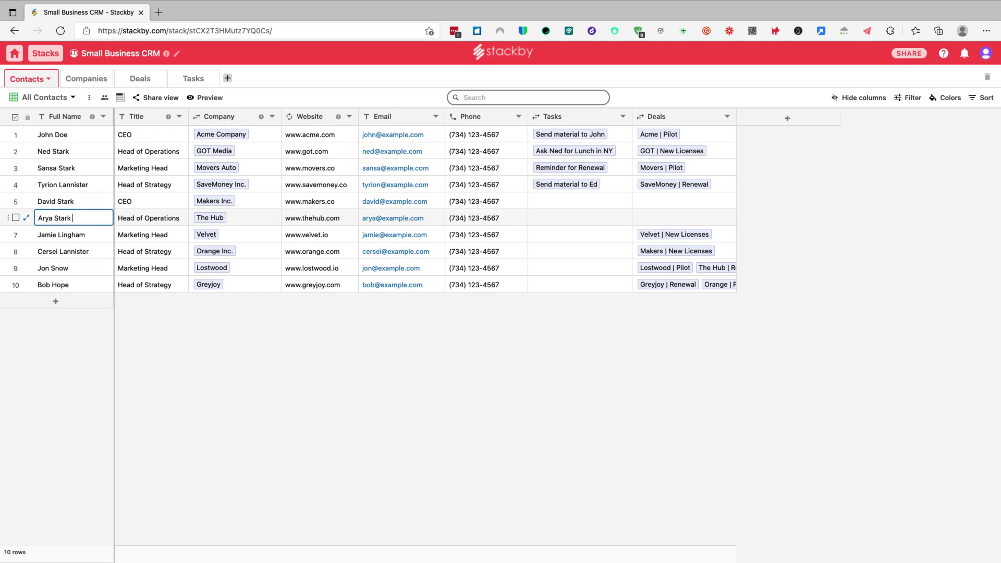
{"action": "type", "text": "טוןי"}
{"action": "key", "text": "BackSpace"}
{"action": "key", "text": "BackSpace"}
{"action": "key", "text": "BackSpace"}
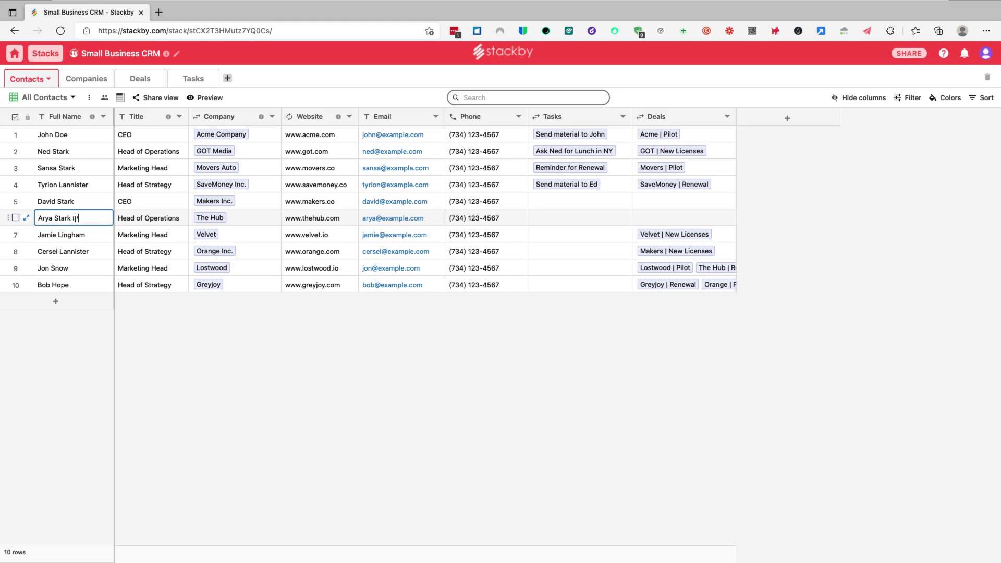
{"action": "key", "text": "BackSpace"}
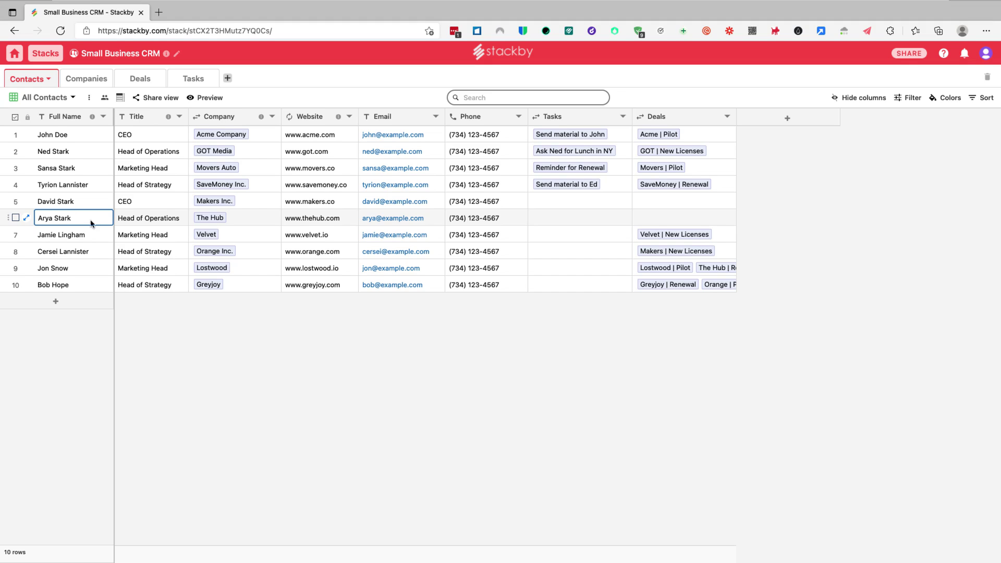
{"action": "left_click", "coordinate": [198, 344]}
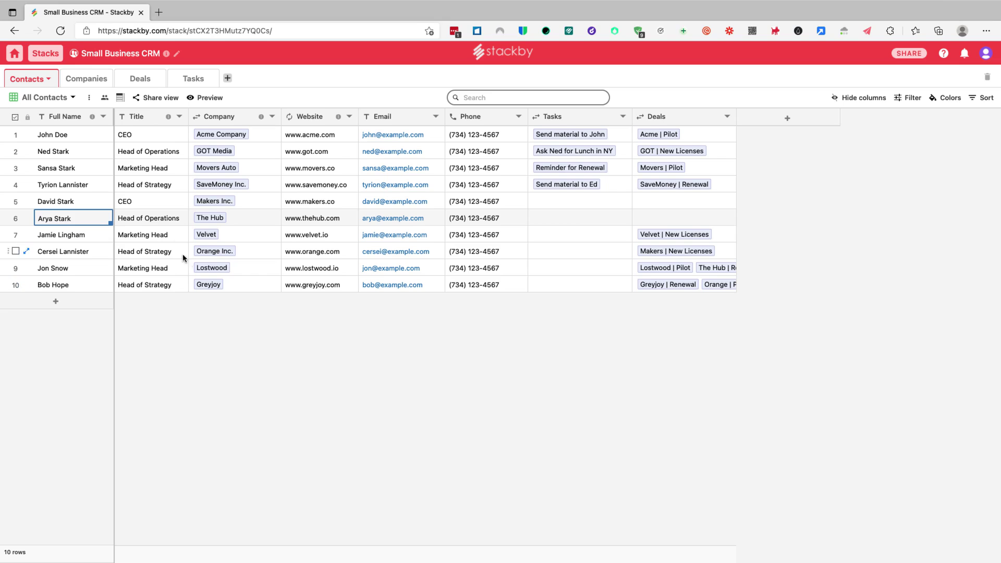
- Leave the stack to browse the Project Management category of the template library, and return to the dashboard
{"action": "left_click", "coordinate": [21, 54]}
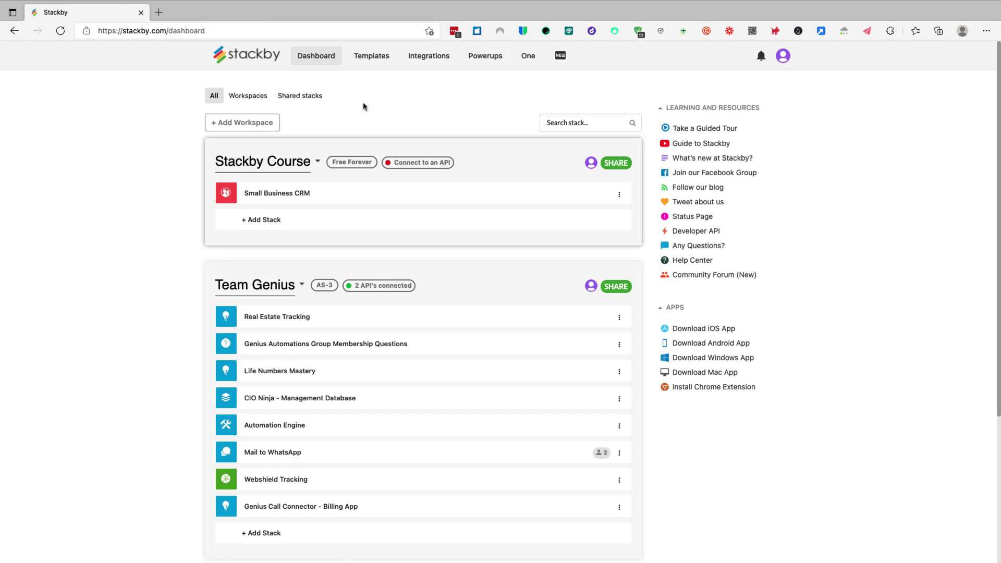
{"action": "left_click", "coordinate": [371, 56]}
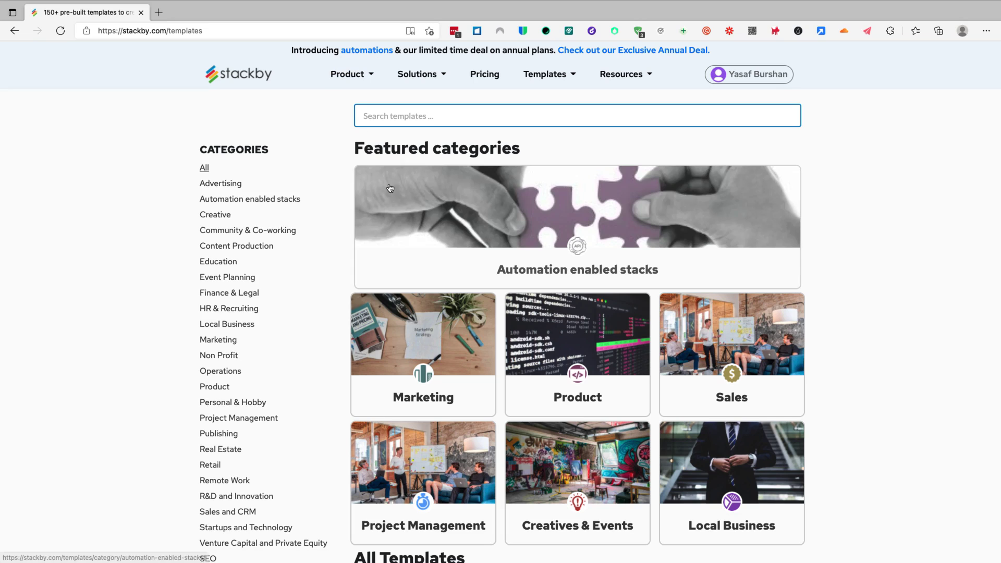
{"action": "scroll", "coordinate": [425, 327], "scroll_direction": "down", "scroll_amount": 3}
{"action": "left_click", "coordinate": [425, 327]}
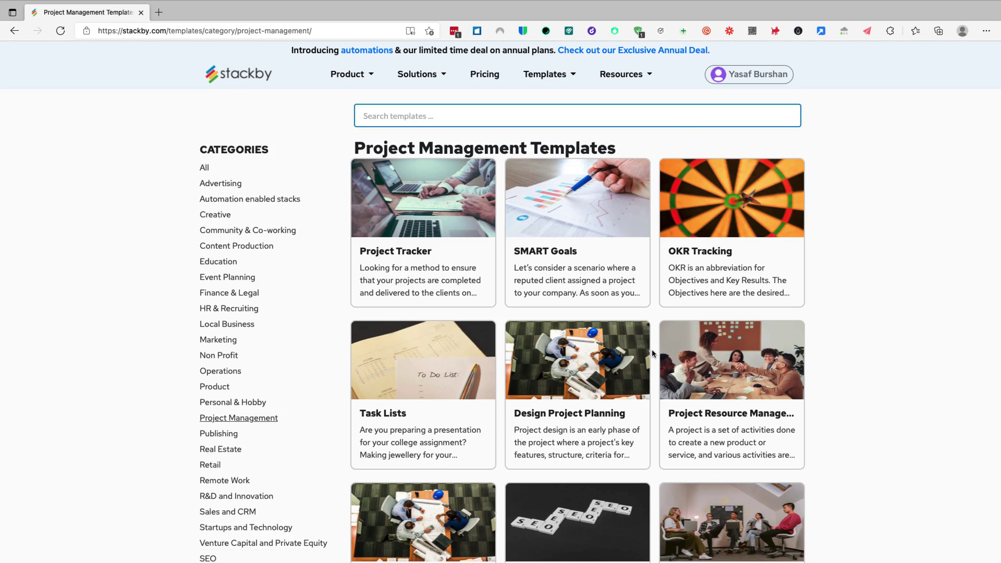
{"action": "scroll", "coordinate": [650, 354], "scroll_direction": "down", "scroll_amount": 2}
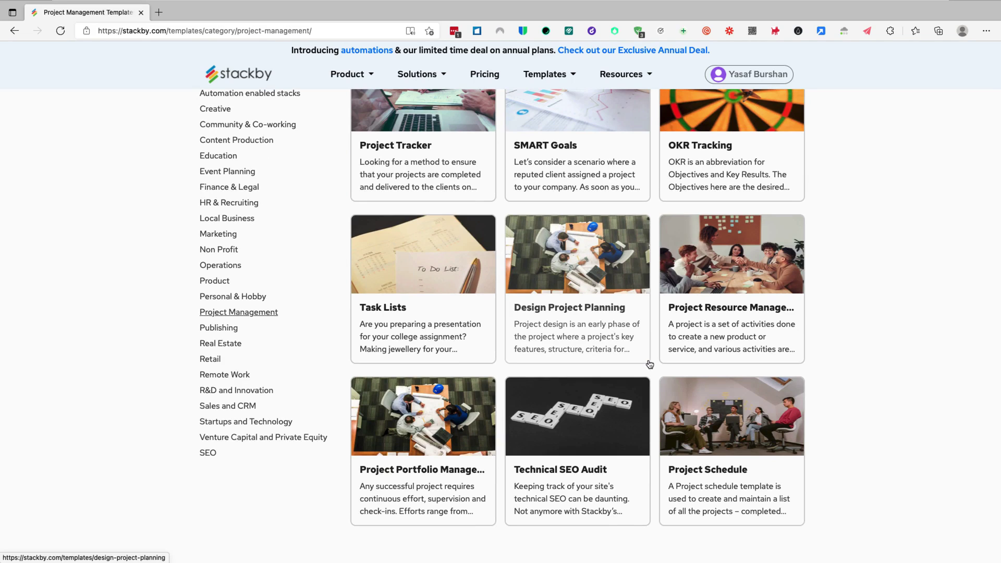
{"action": "scroll", "coordinate": [324, 163], "scroll_direction": "up", "scroll_amount": 2}
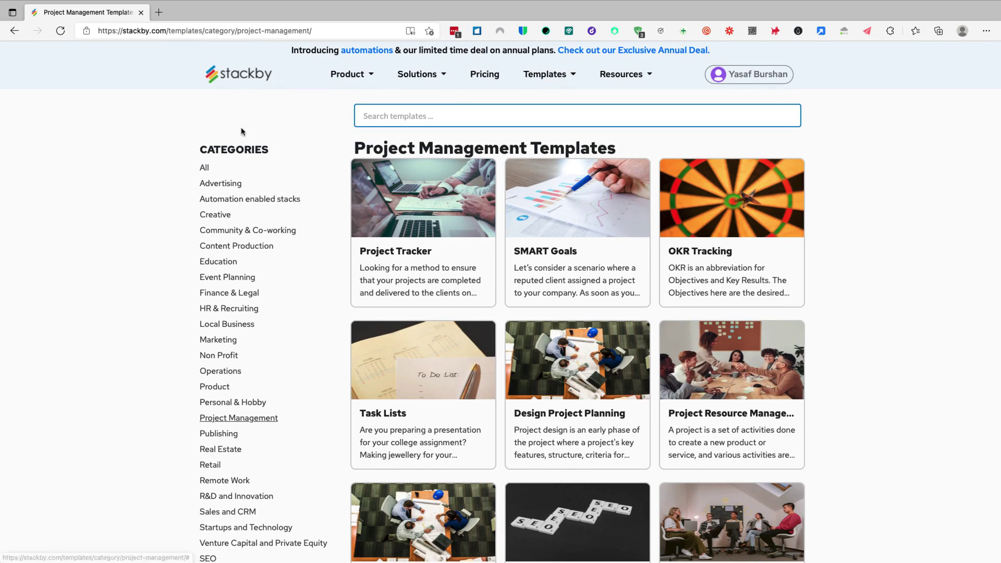
{"action": "left_click", "coordinate": [251, 82]}
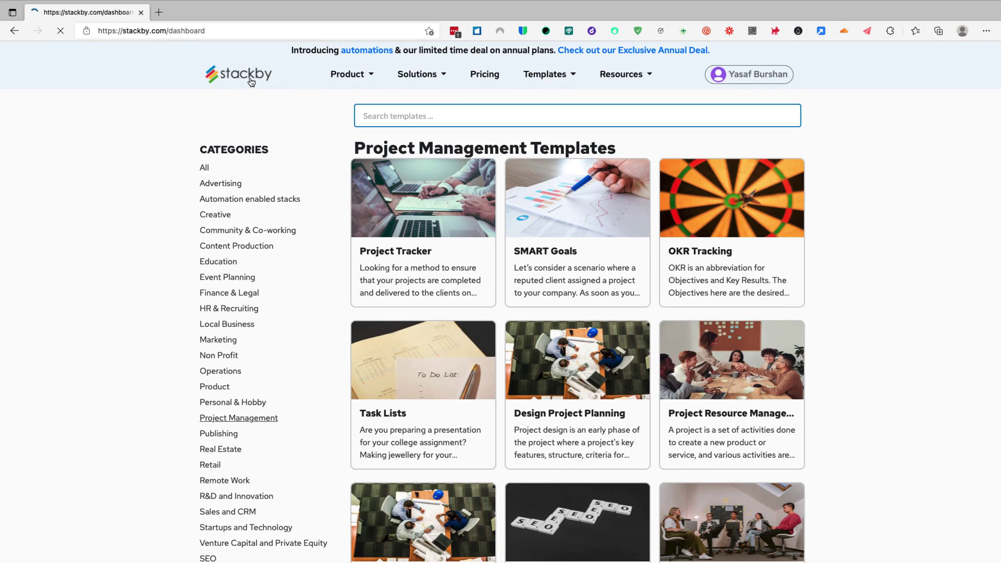